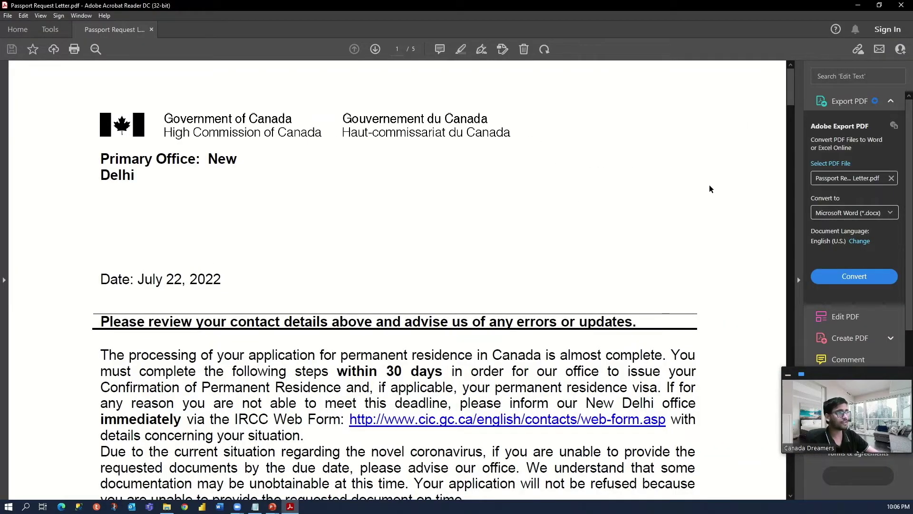
Scroll the letter to page 3 and follow its 'webform' link into Chrome.
left_click_drag(787, 109, 788, 289)
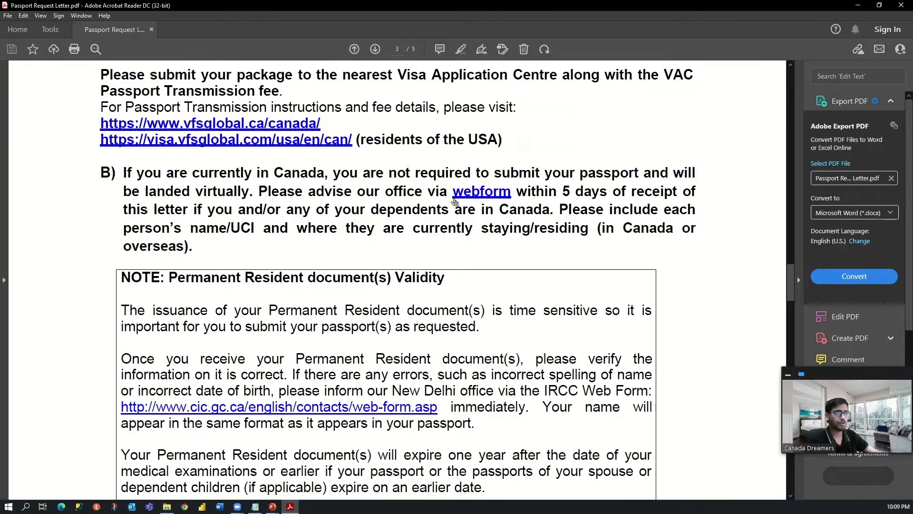
left_click(503, 195)
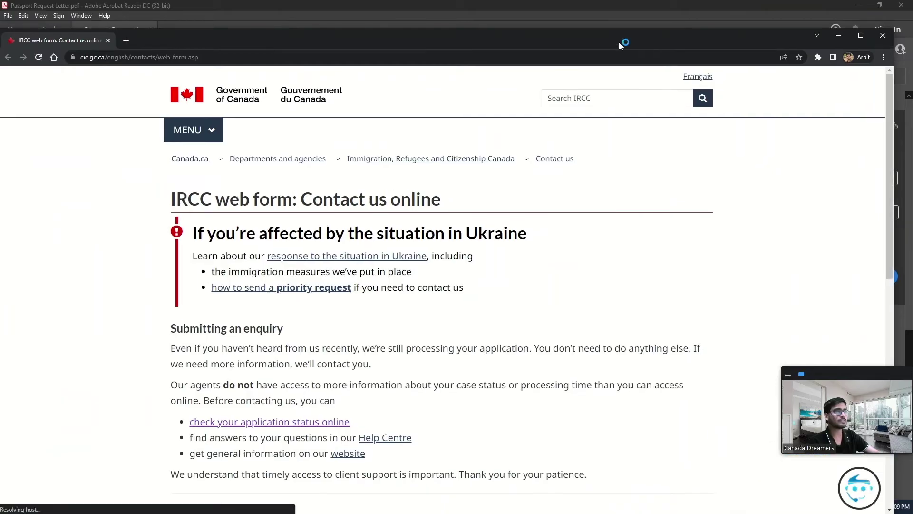
Maximize Chrome, start an application enquiry and answer Yes to both questions.
double_click(619, 42)
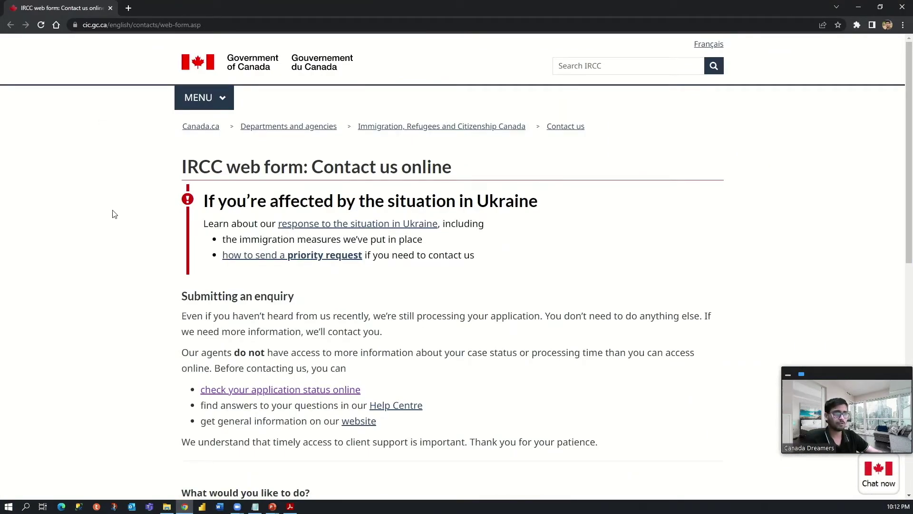
scroll(114, 214, "down", 6)
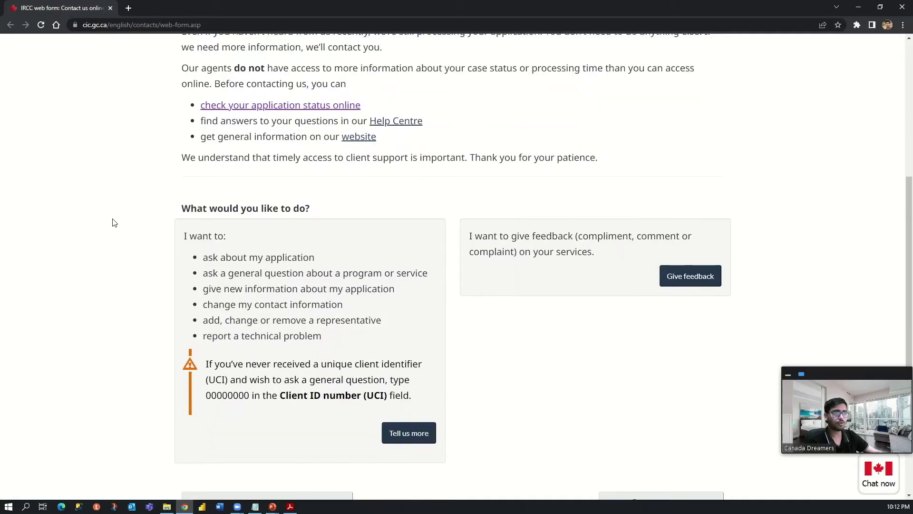
left_click(412, 440)
scroll(216, 375, "down", 4)
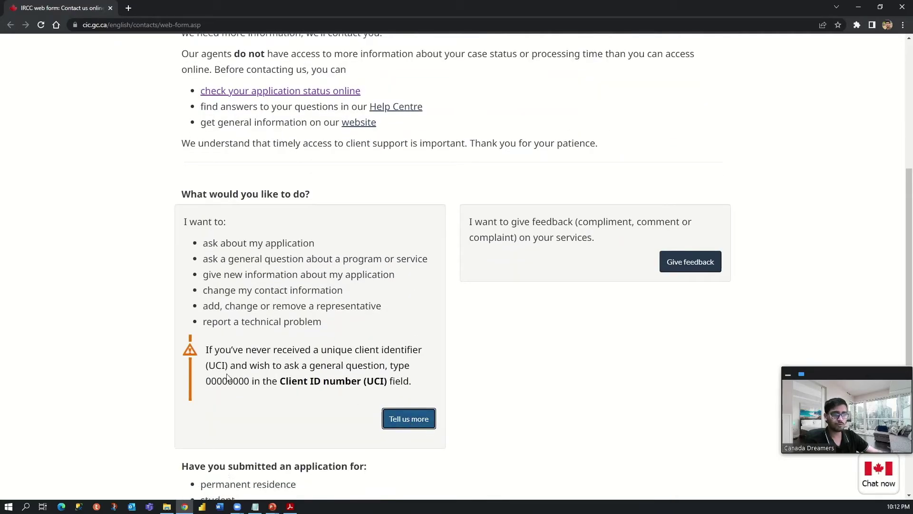
left_click(196, 375)
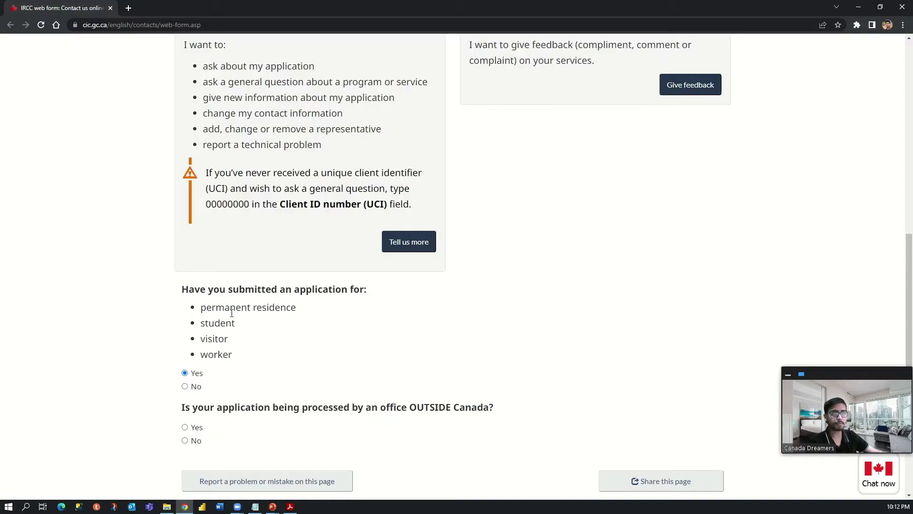
scroll(231, 313, "down", 2)
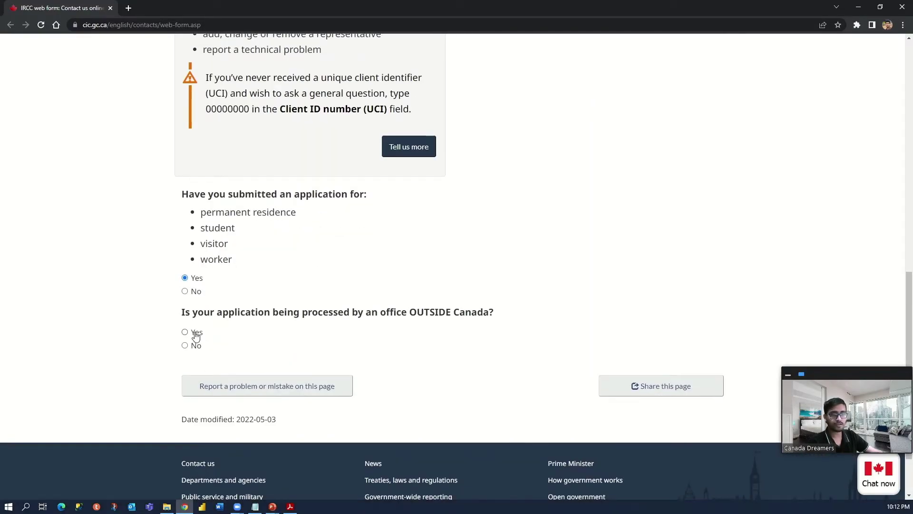
left_click(196, 336)
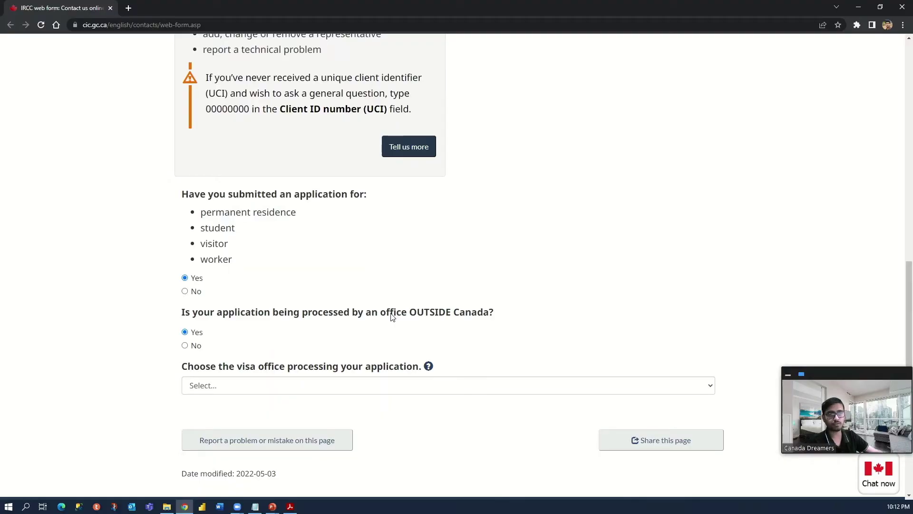
Choose India - New Delhi as the processing visa office.
left_click(432, 389)
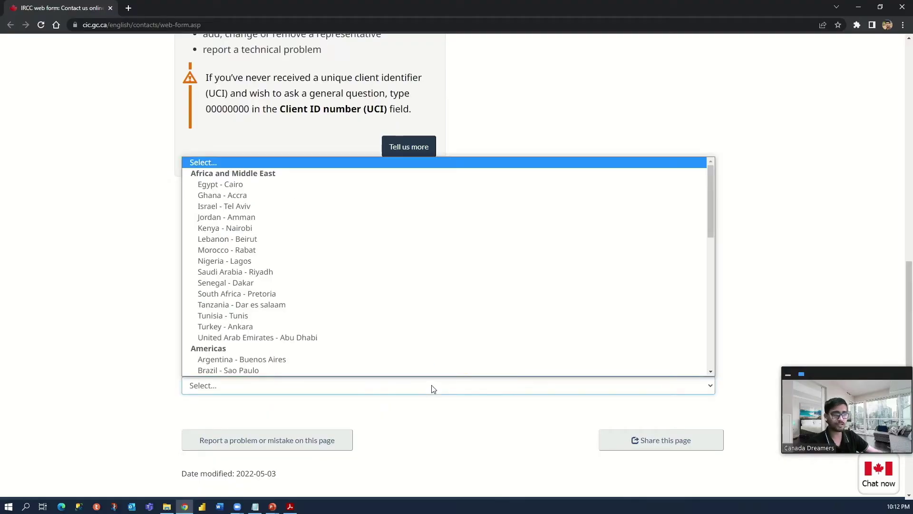
scroll(347, 326, "down", 6)
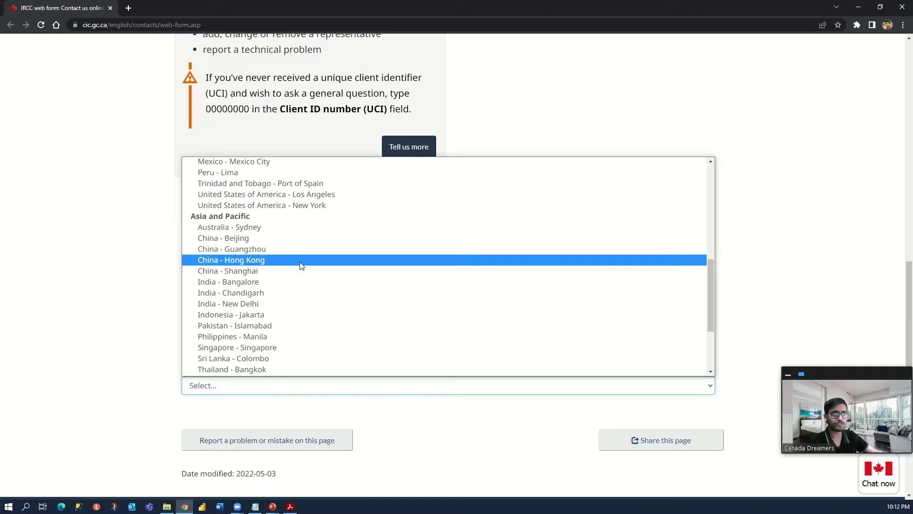
scroll(295, 255, "up", 2)
scroll(291, 271, "down", 2)
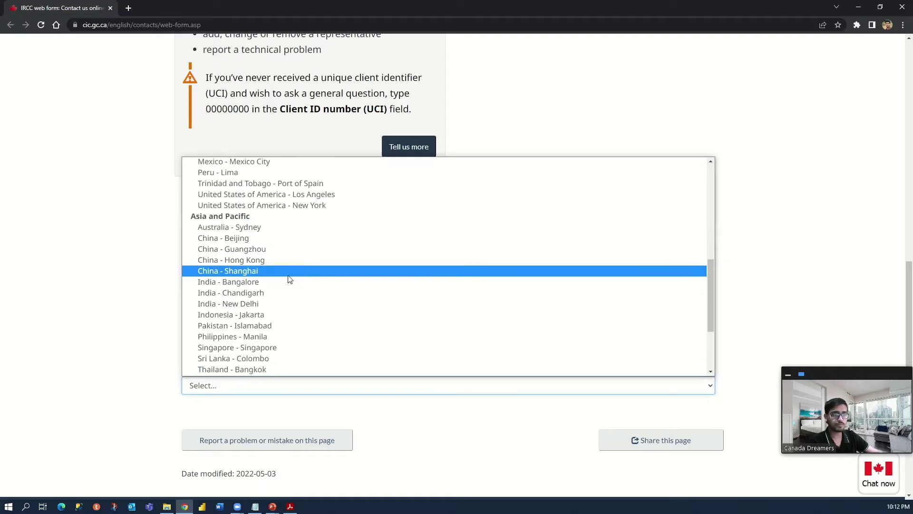
left_click(281, 305)
Go to the New Delhi web form and set the enquiry type to Permanent residence in Canada.
left_click(218, 427)
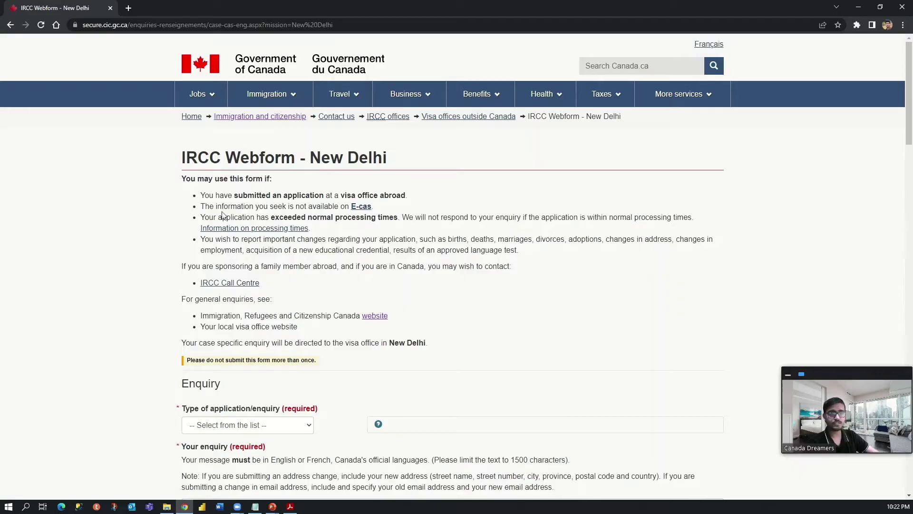
left_click(245, 428)
left_click(245, 447)
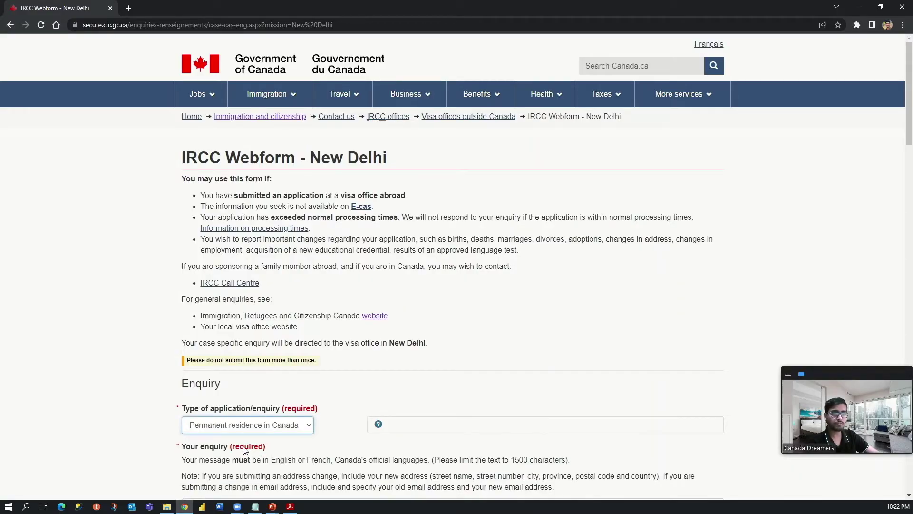
Edit the enquiry text into a Virtual Landing request with blank personal-detail labels, leaving 1044 characters.
scroll(114, 404, "down", 2)
scroll(114, 405, "down", 3)
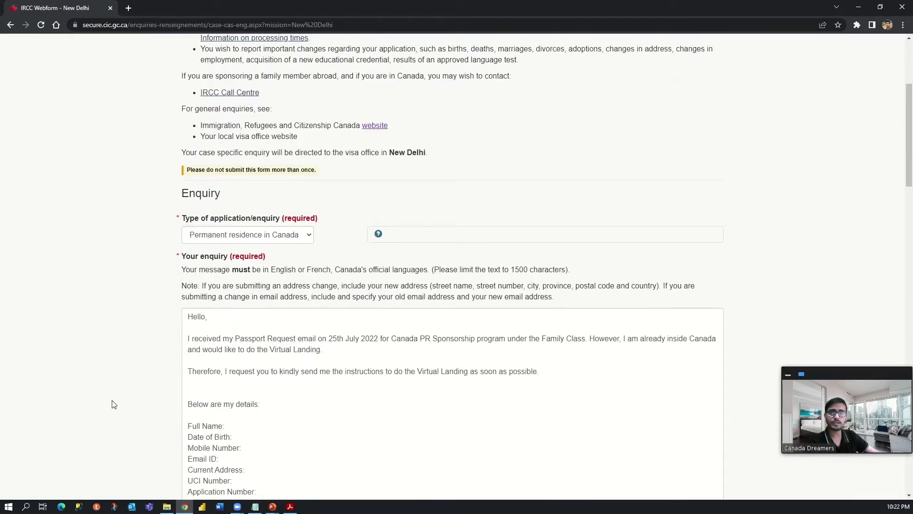
scroll(114, 405, "down", 1)
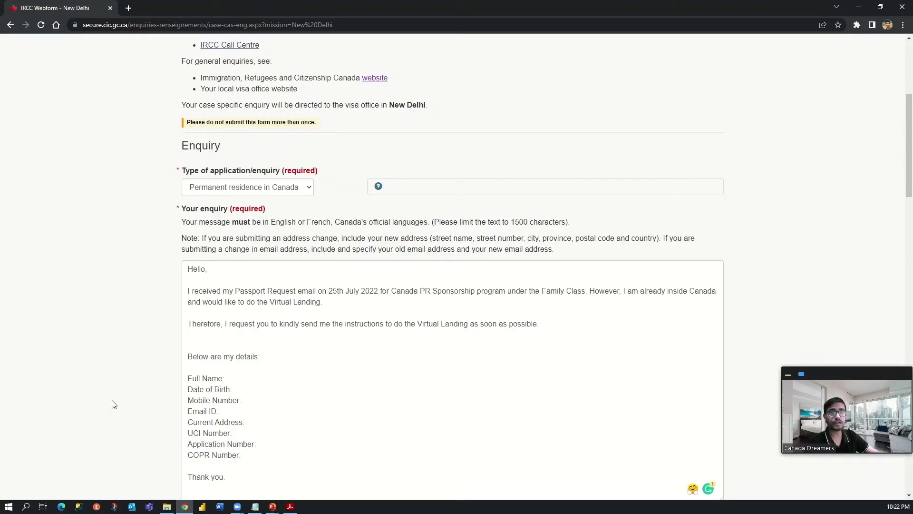
scroll(114, 404, "down", 1)
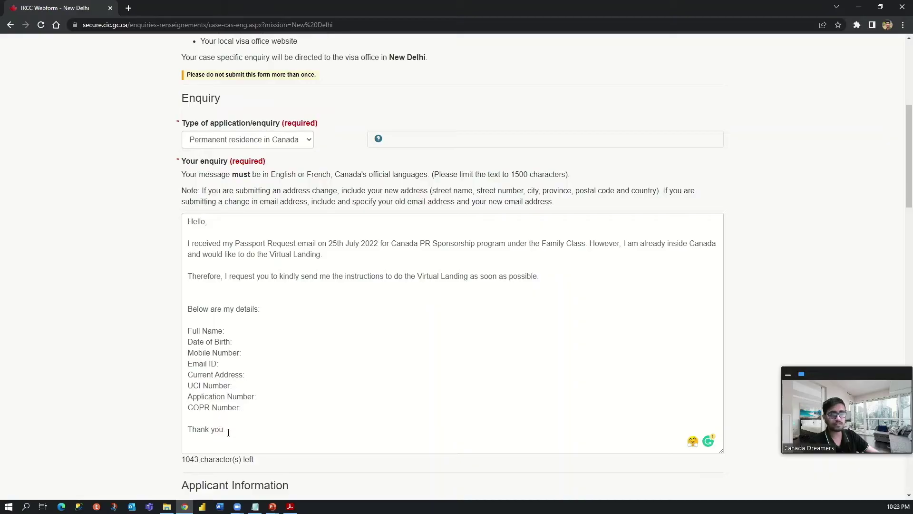
left_click(296, 406)
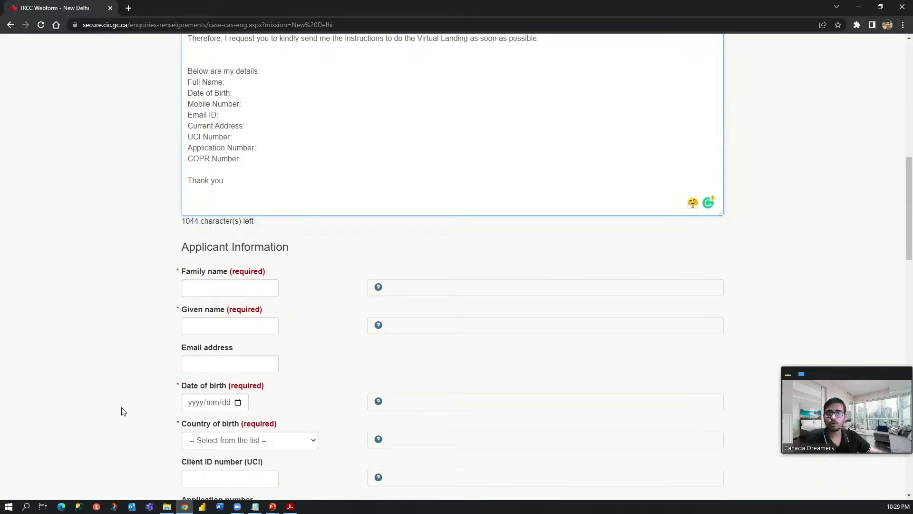
Set the relationship to Applicant, agree to the consent and disclaimer, and continue.
scroll(123, 411, "down", 2)
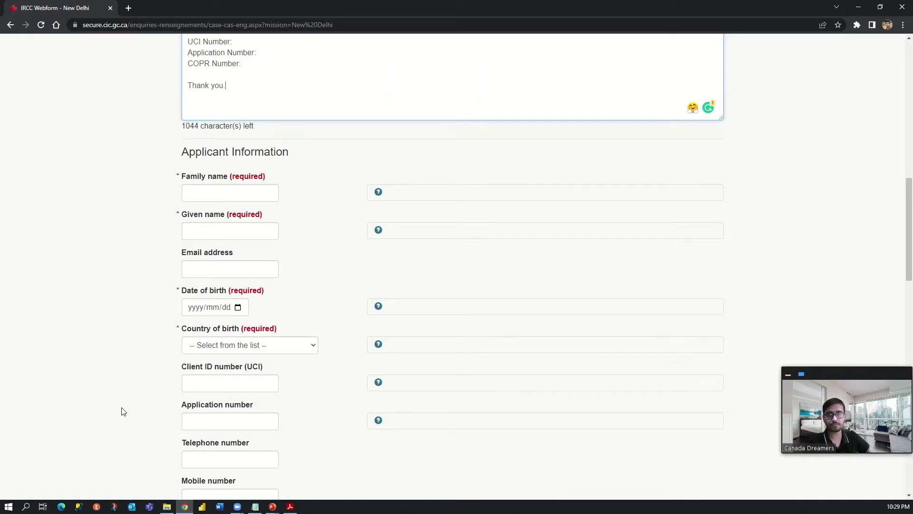
scroll(123, 412, "down", 6)
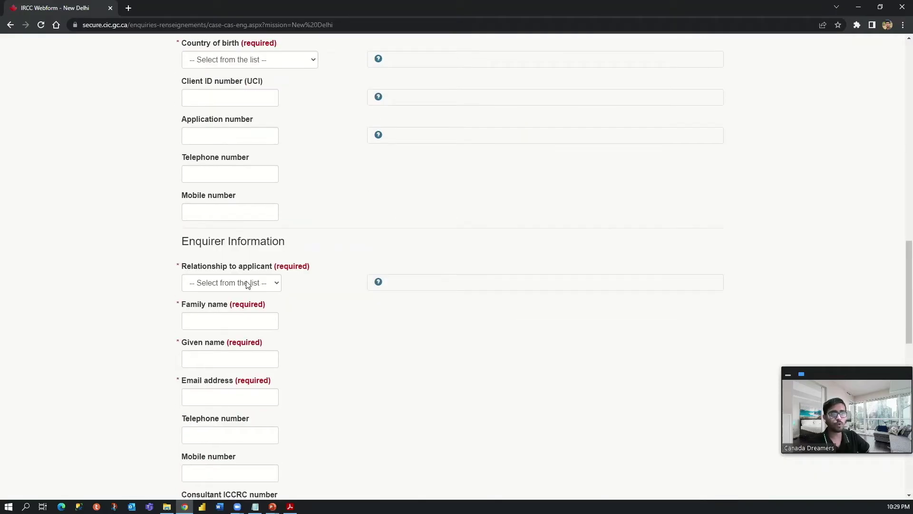
left_click(246, 284)
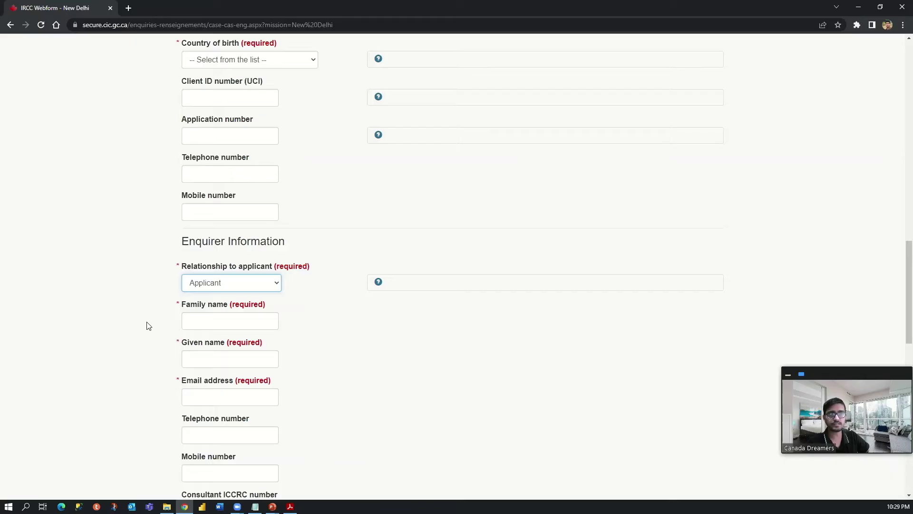
scroll(149, 326, "down", 5)
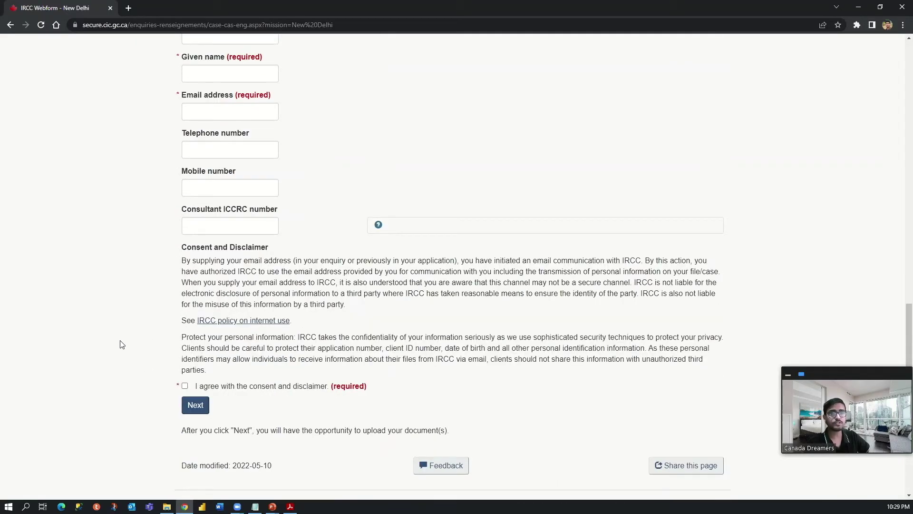
left_click(185, 386)
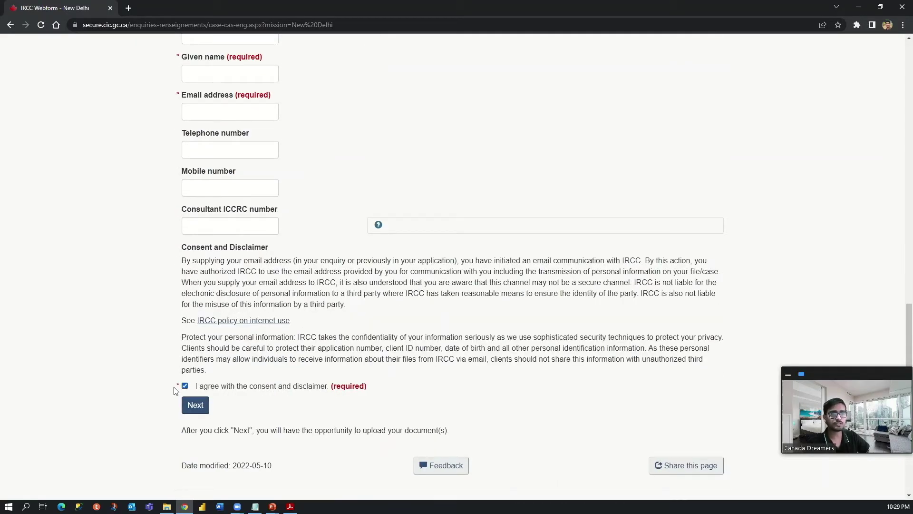
left_click(202, 407)
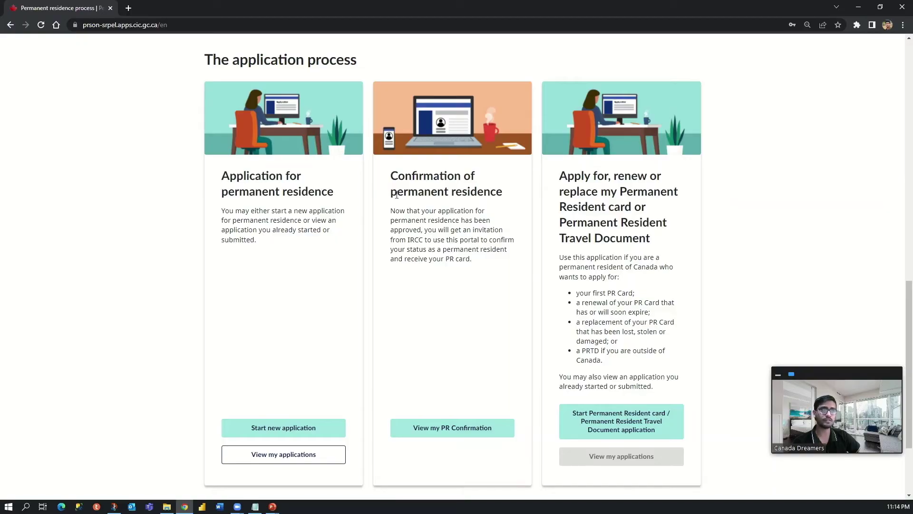
Highlight the Confirmation of permanent residence heading, then clear the selection.
left_click_drag(389, 177, 514, 195)
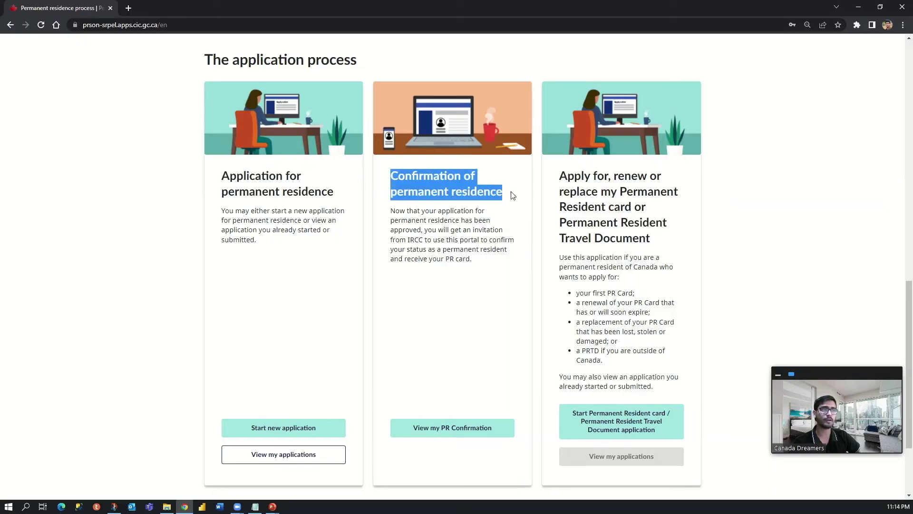
left_click(512, 195)
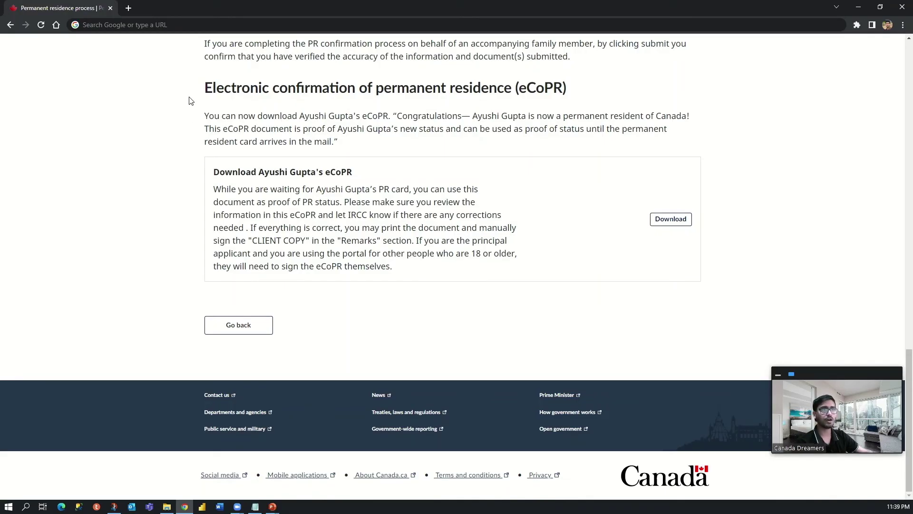
left_click_drag(202, 92, 600, 93)
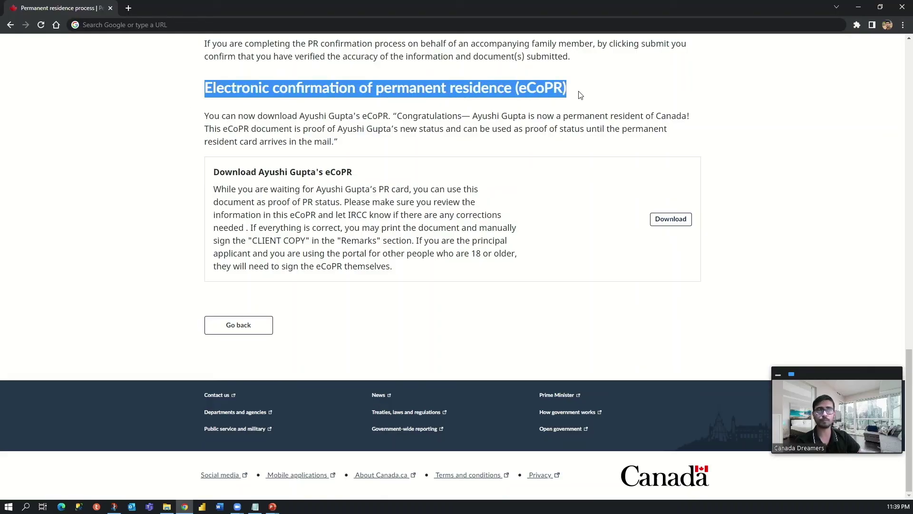
left_click(427, 154)
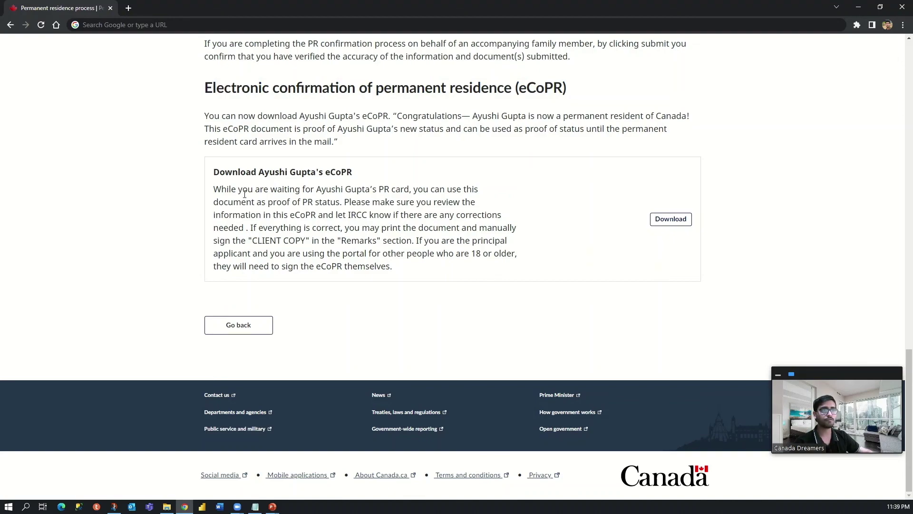